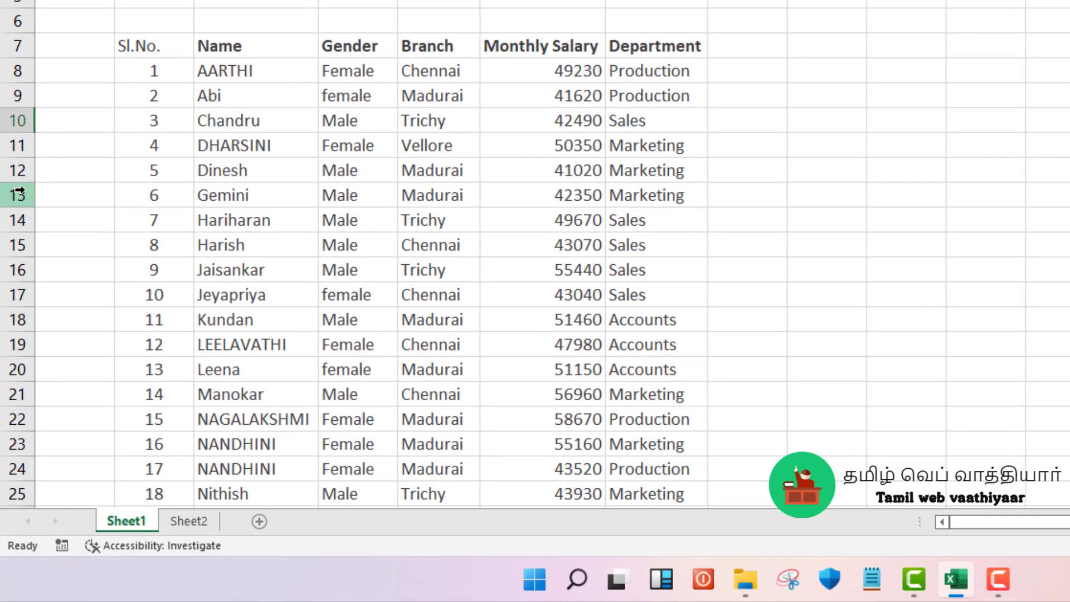
- Insert three blank rows above row 13 of the employee table and remove them again
{"action": "left_click", "coordinate": [19, 261]}
{"action": "left_click_drag", "start_coordinate": [23, 209], "coordinate": [29, 244]}
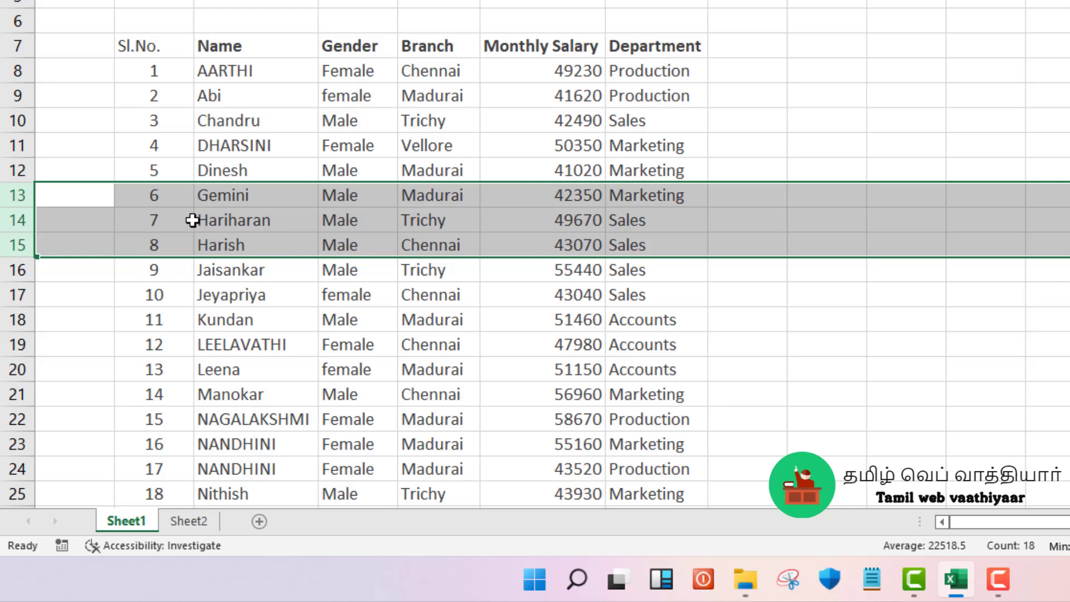
{"action": "right_click", "coordinate": [178, 220]}
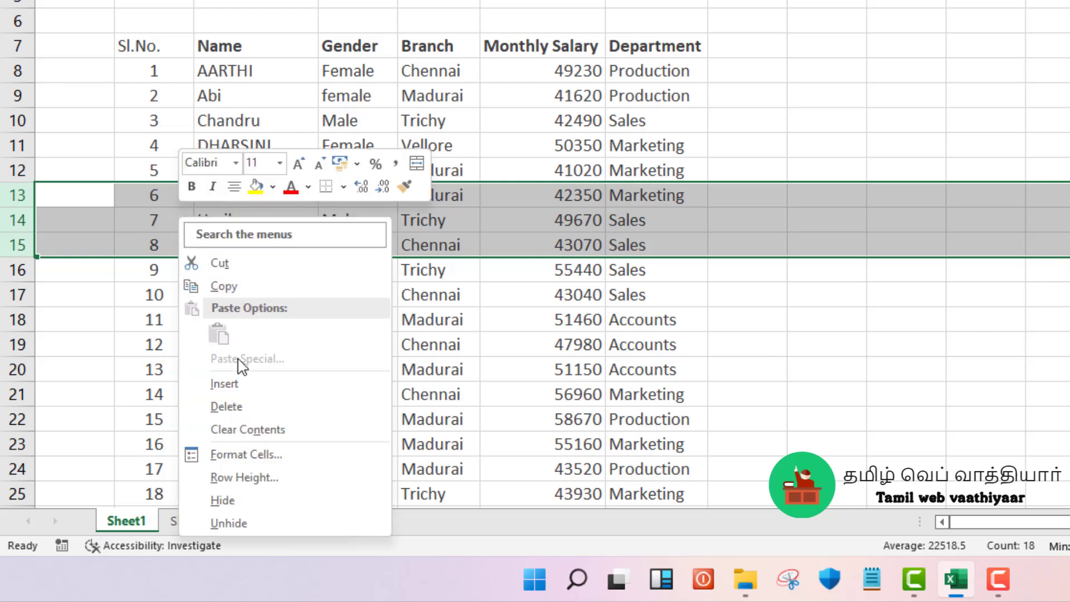
{"action": "left_click", "coordinate": [260, 388]}
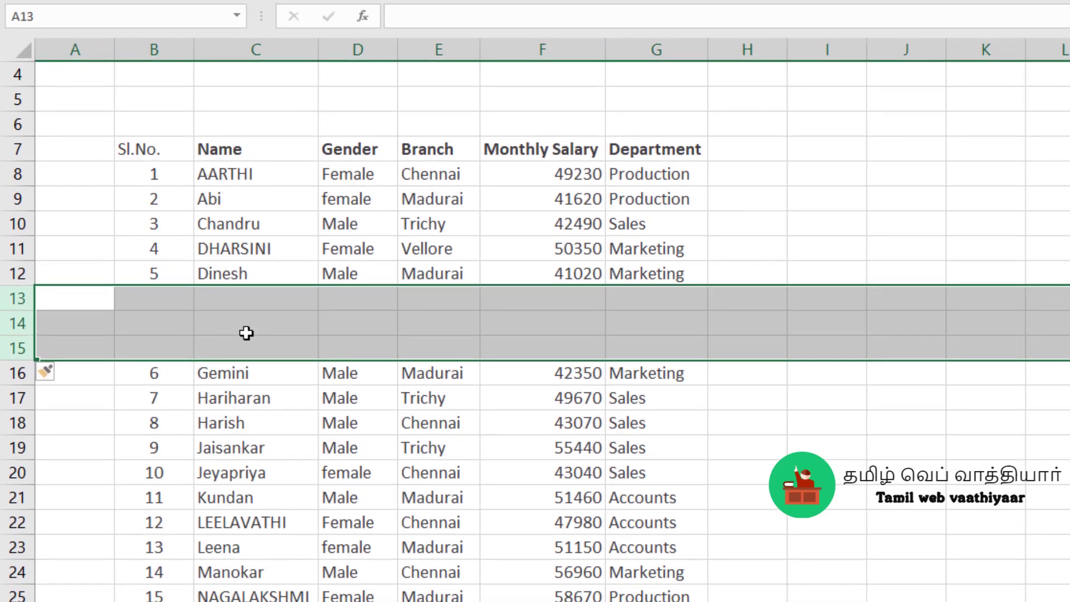
{"action": "key", "text": "ctrl+minus"}
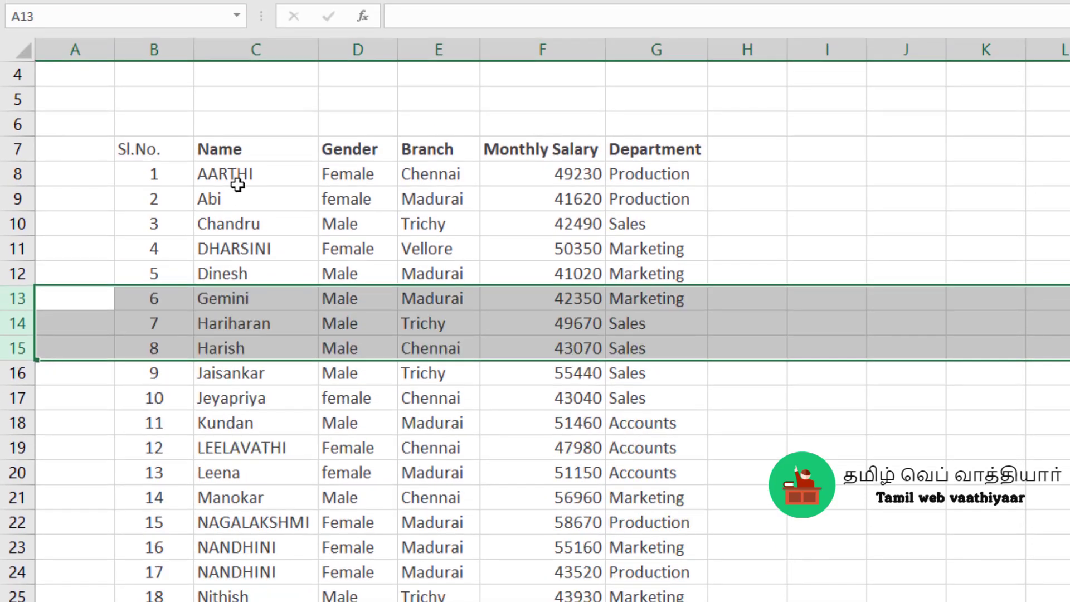
- Insert three blank columns before the Branch column and undo the insertion
{"action": "left_click", "coordinate": [426, 50]}
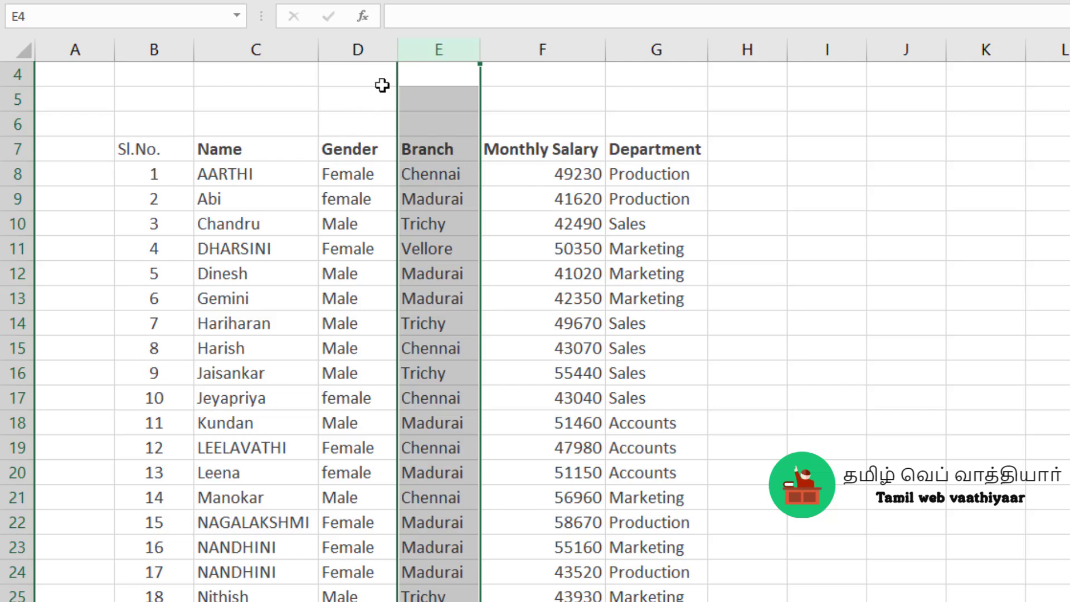
{"action": "left_click", "coordinate": [411, 46]}
{"action": "left_click_drag", "start_coordinate": [411, 47], "coordinate": [620, 50]}
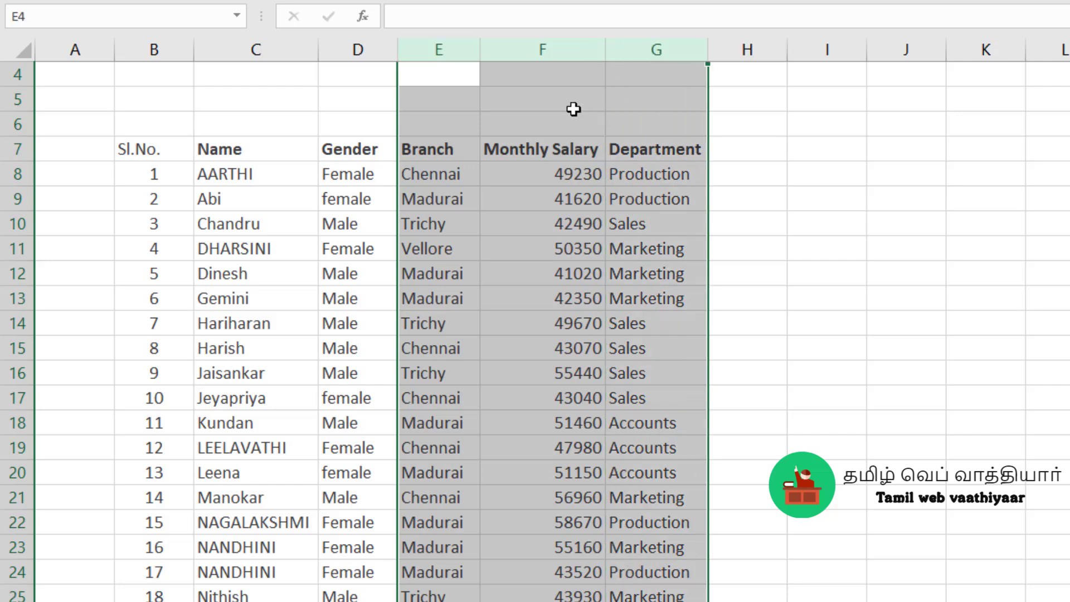
{"action": "right_click", "coordinate": [513, 176]}
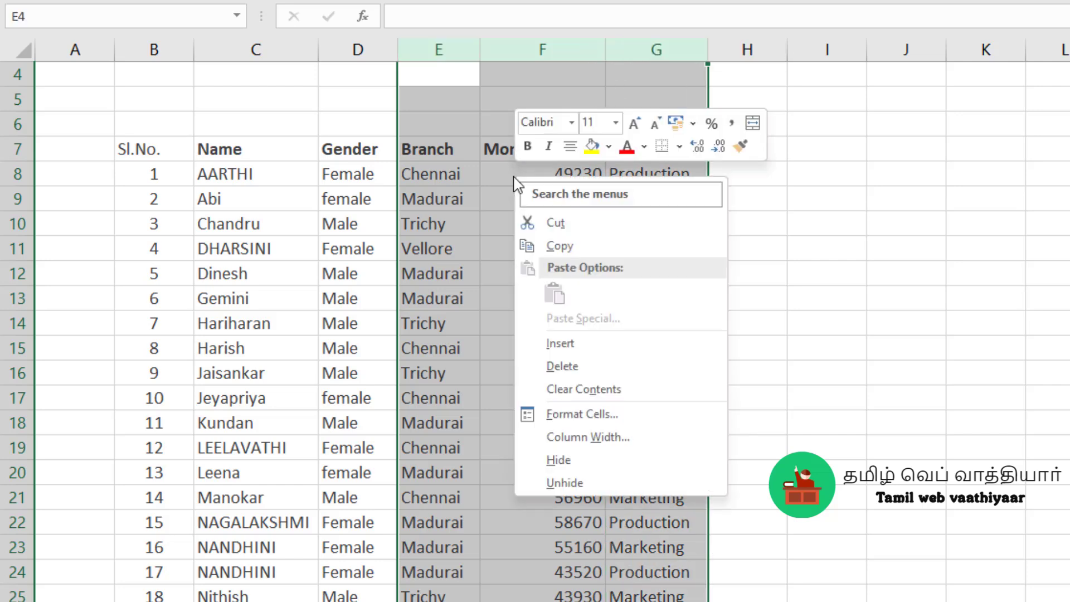
{"action": "left_click", "coordinate": [585, 345]}
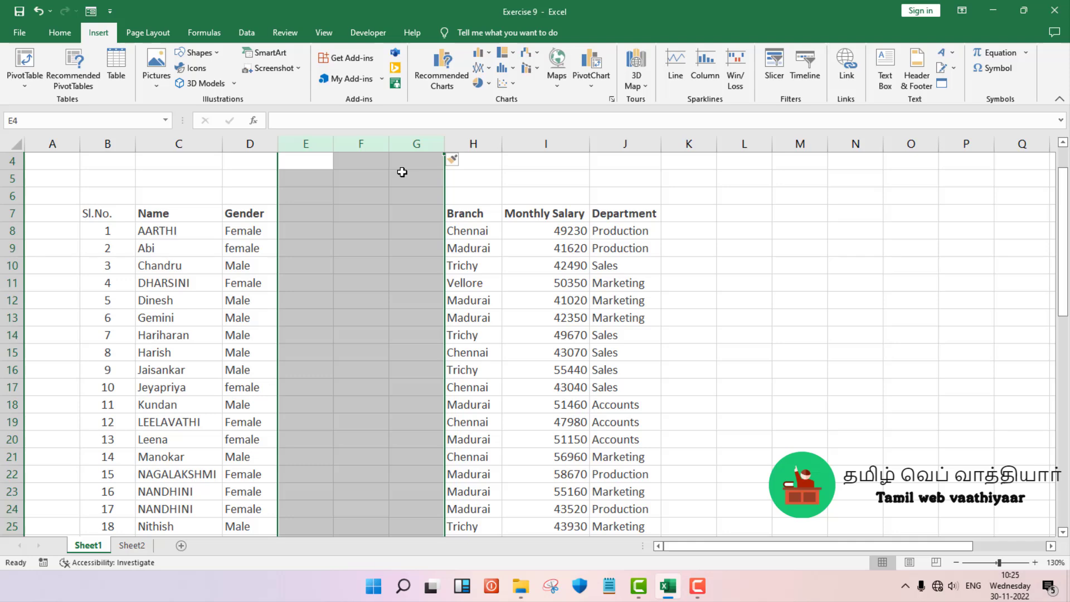
{"action": "key", "text": "ctrl+z"}
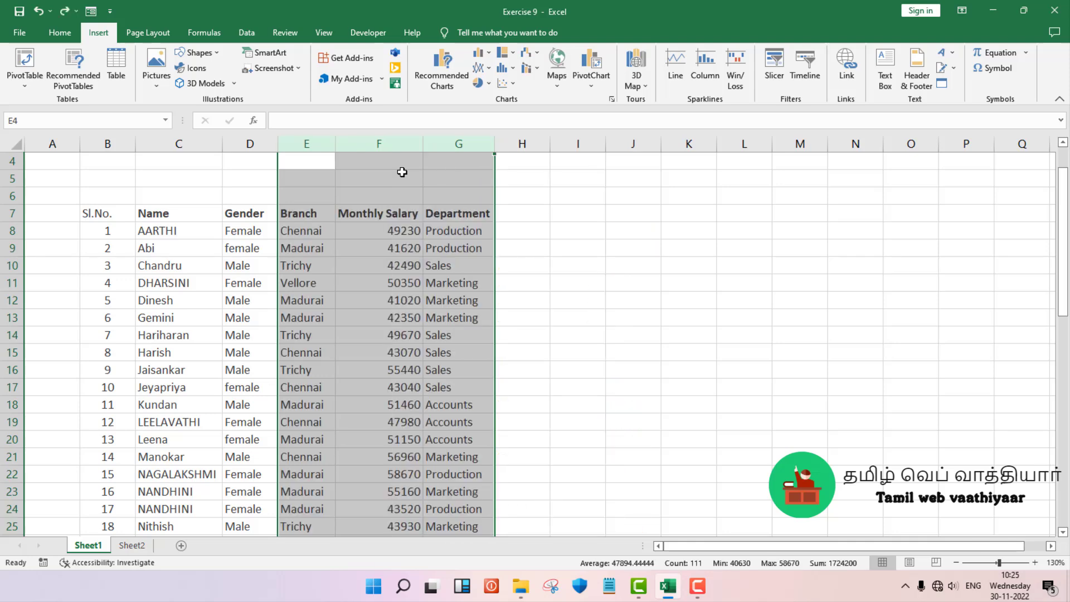
{"action": "left_click", "coordinate": [526, 265]}
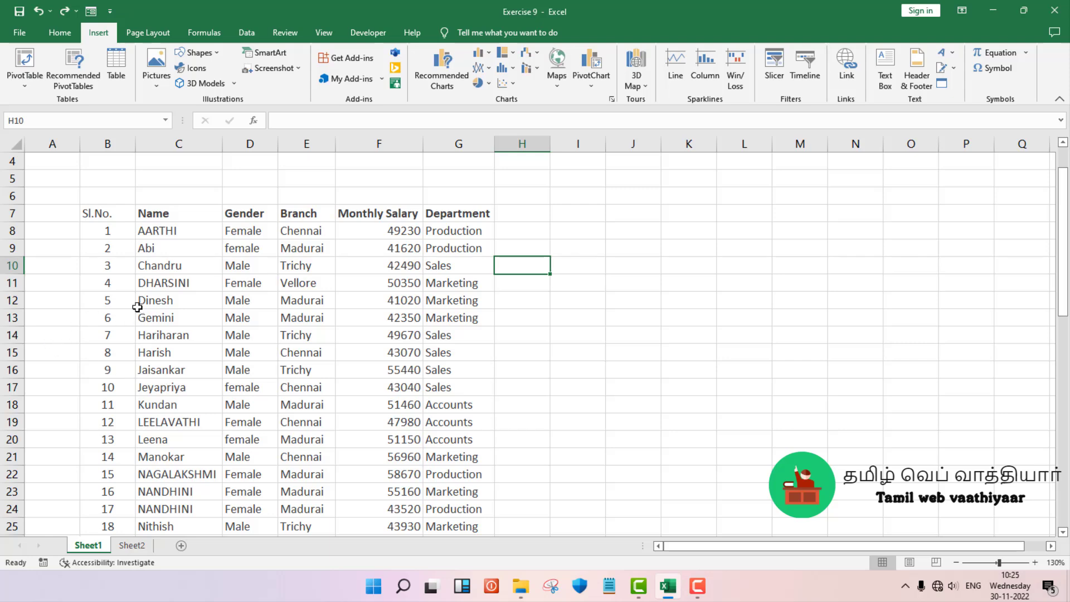
- Insert three blank sheet rows between serial numbers 5 and 6 and undo the insertion
{"action": "left_click", "coordinate": [20, 317]}
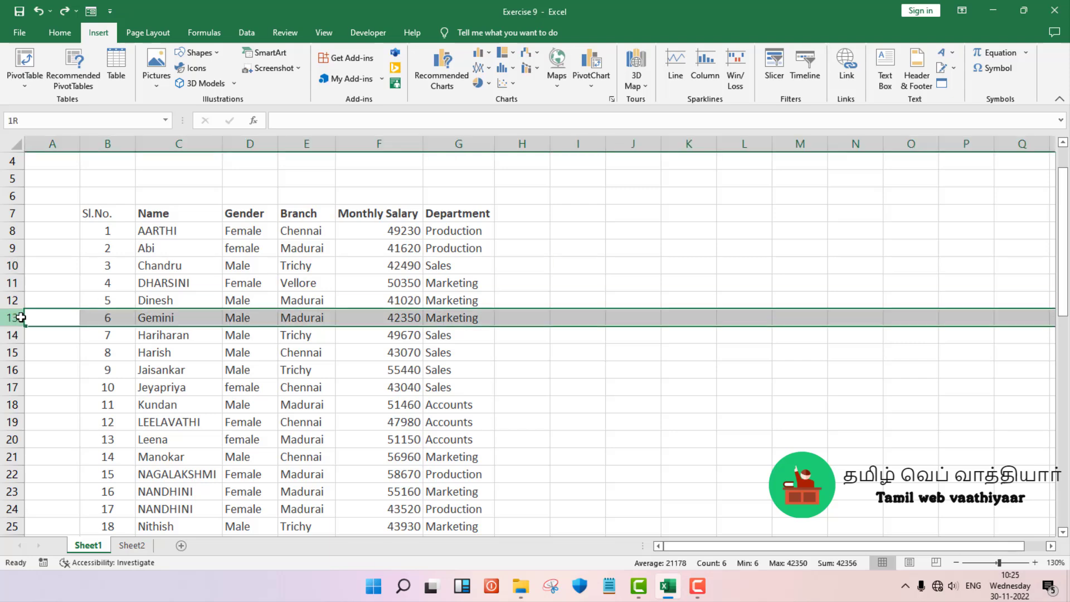
{"action": "left_click_drag", "start_coordinate": [21, 317], "coordinate": [10, 351]}
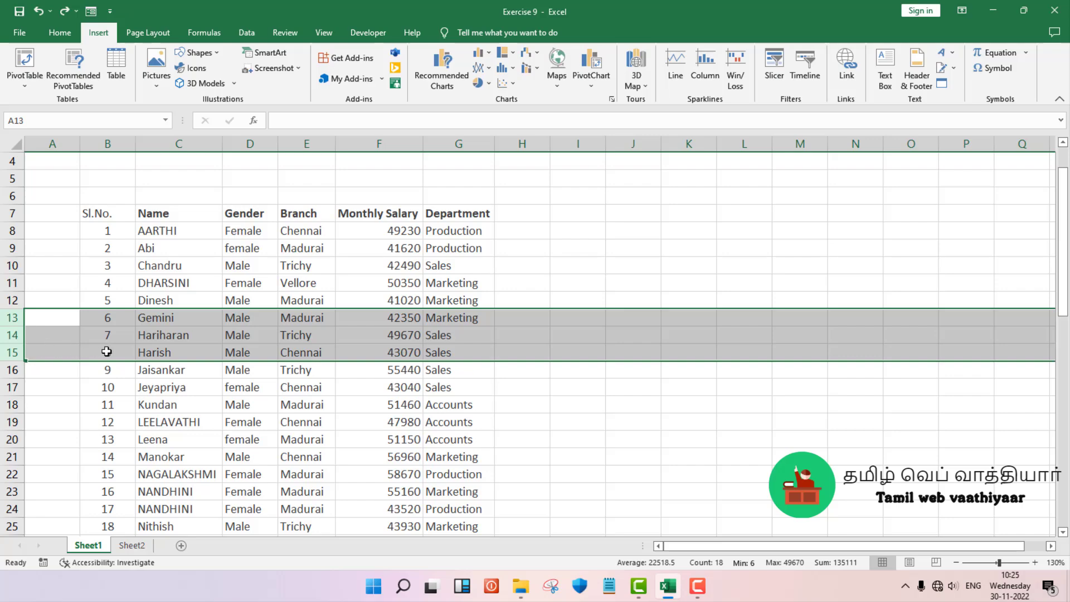
{"action": "left_click", "coordinate": [59, 32]}
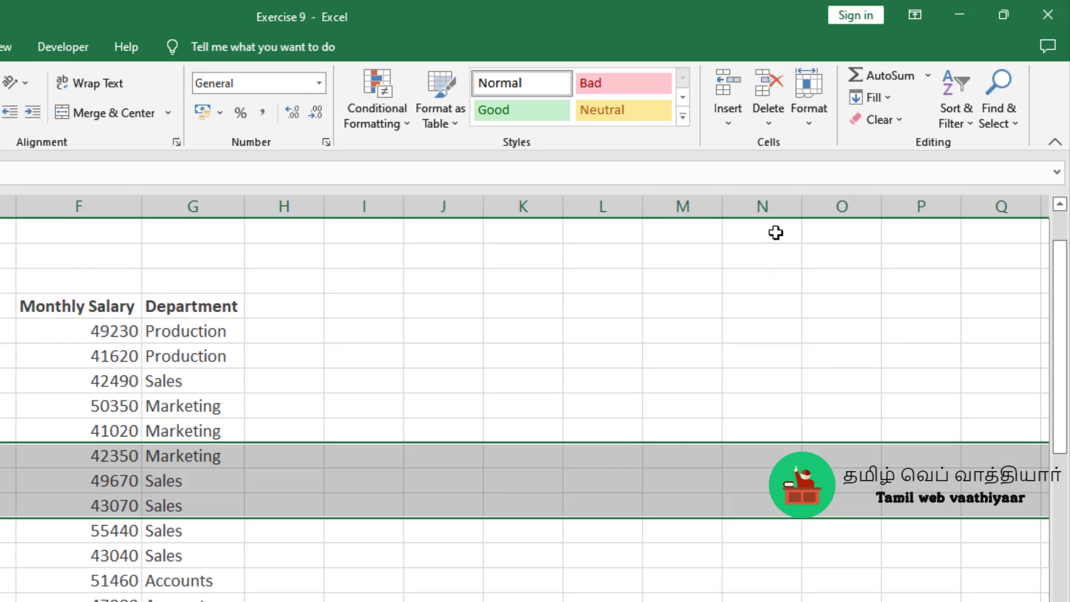
{"action": "left_click", "coordinate": [737, 123]}
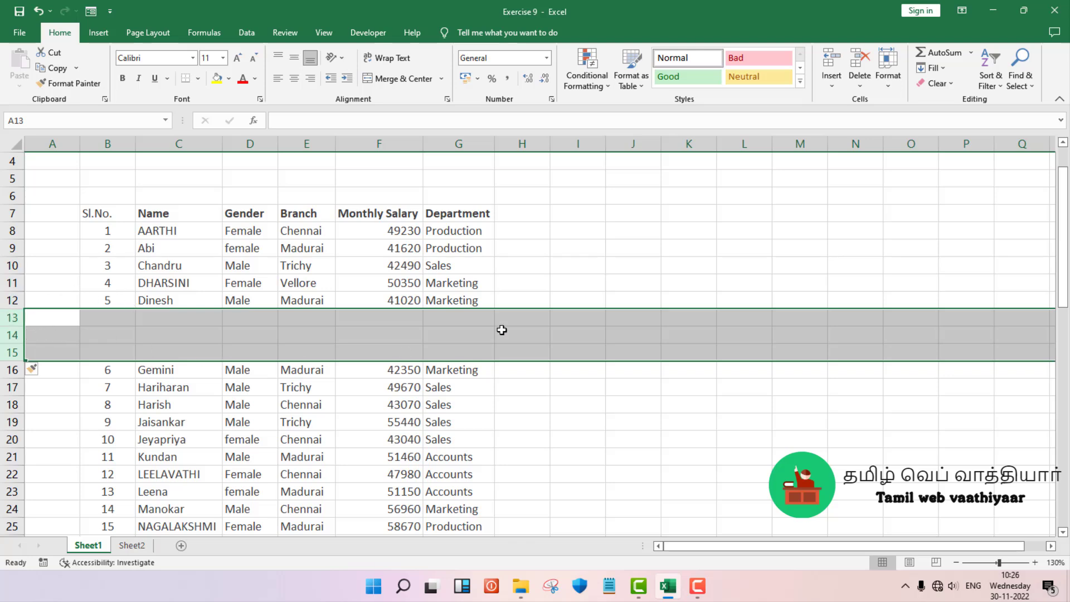
{"action": "left_click", "coordinate": [582, 271]}
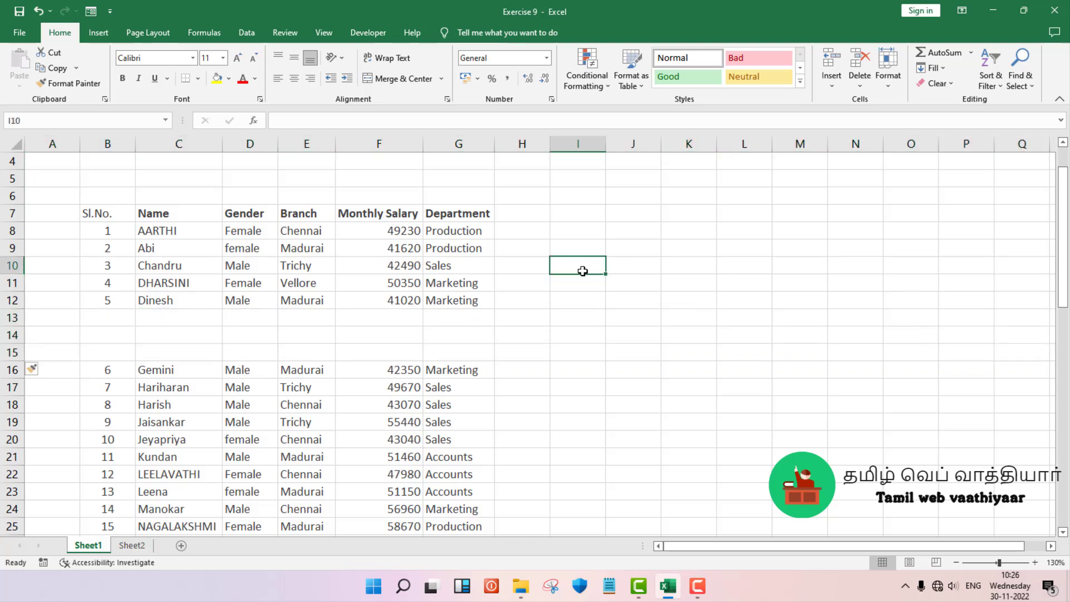
{"action": "key", "text": "ctrl+z"}
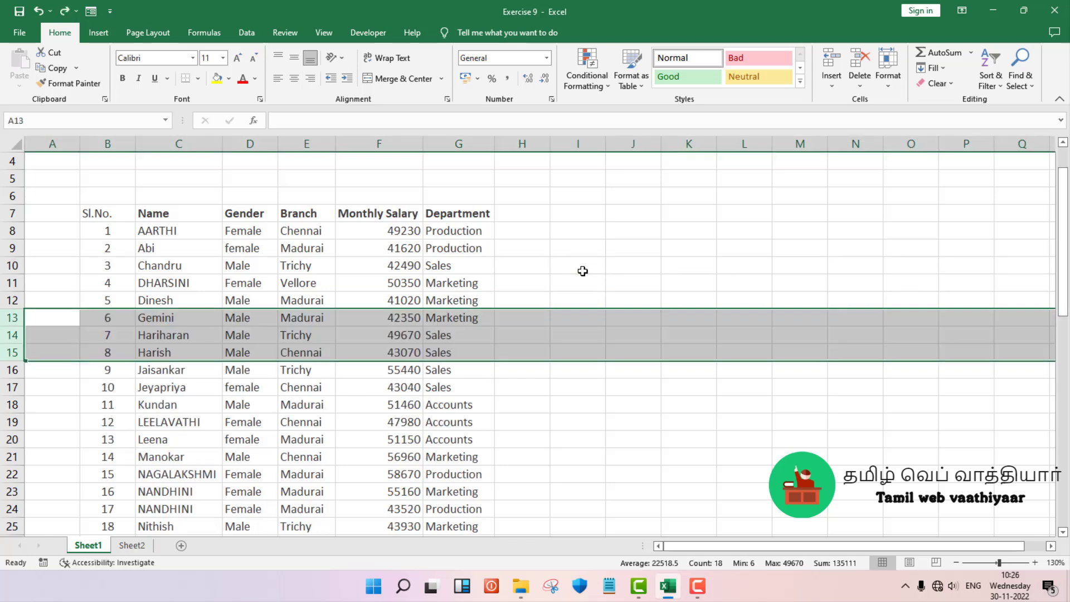
- Insert three blank sheet columns between Gender and Branch and undo the insertion
{"action": "left_click", "coordinate": [313, 145]}
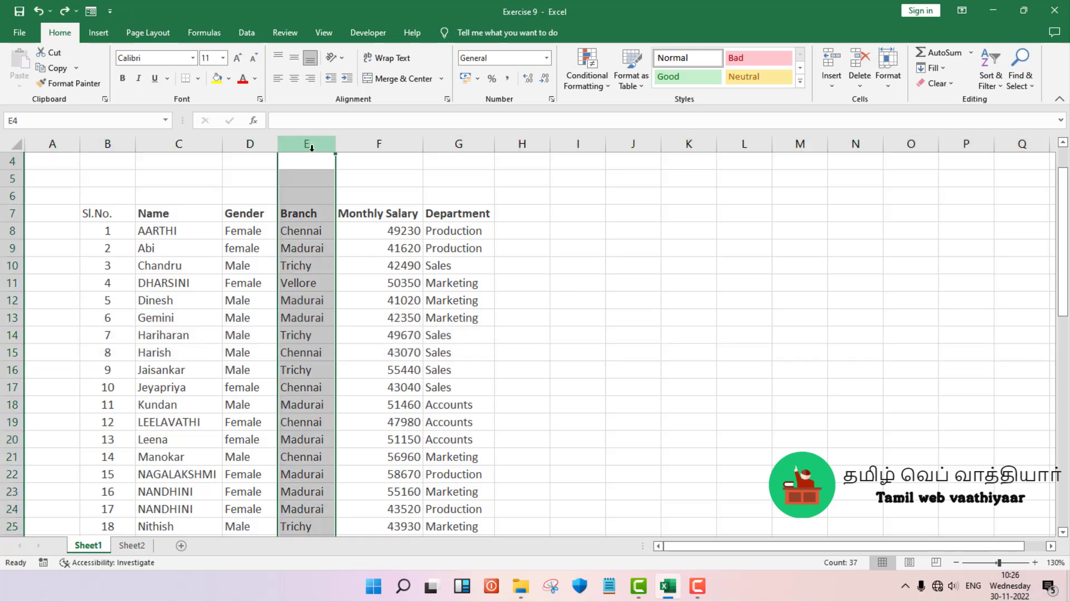
{"action": "left_click_drag", "start_coordinate": [311, 147], "coordinate": [430, 143]}
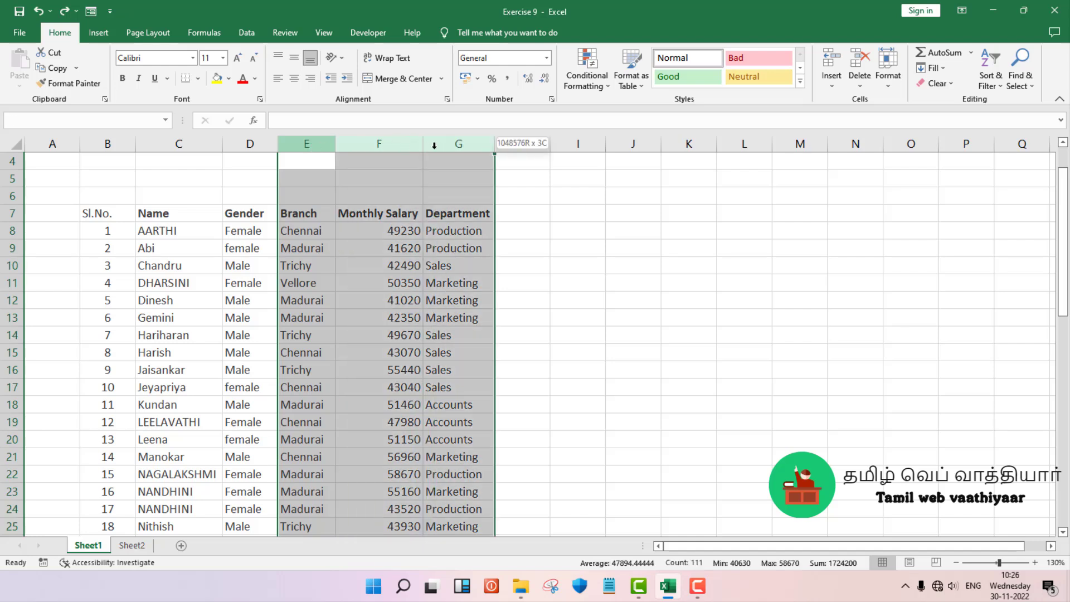
{"action": "left_click", "coordinate": [836, 89]}
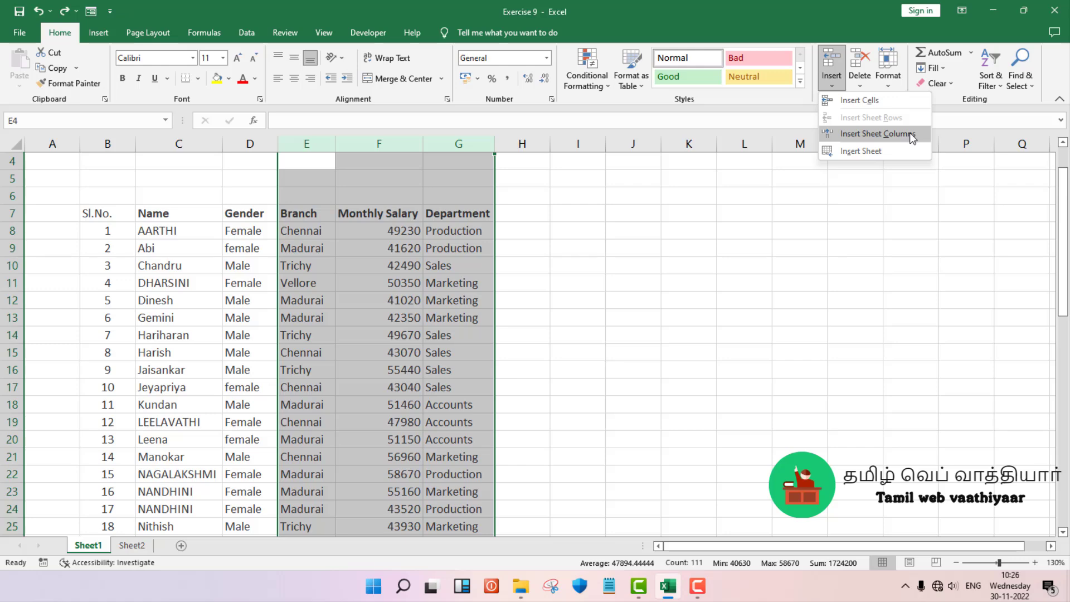
{"action": "left_click", "coordinate": [909, 133]}
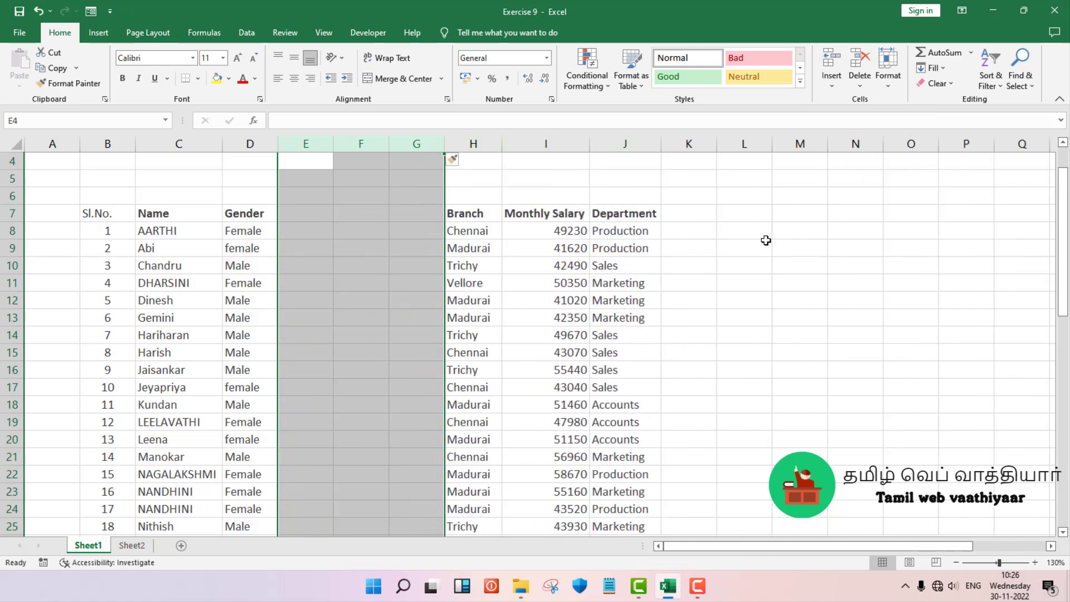
{"action": "key", "text": "ctrl+z"}
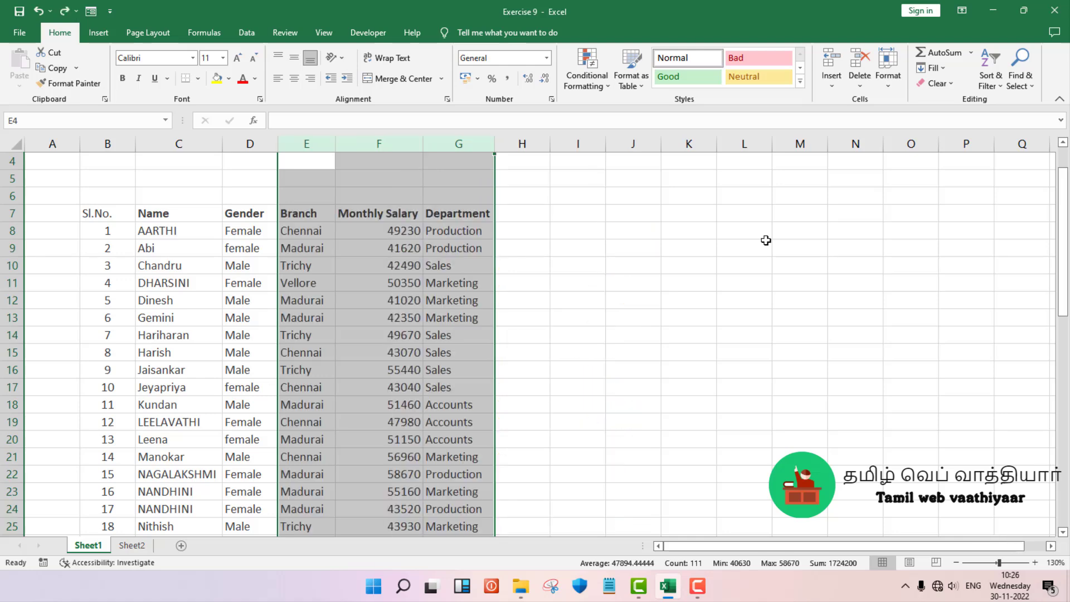
{"action": "left_click", "coordinate": [633, 317]}
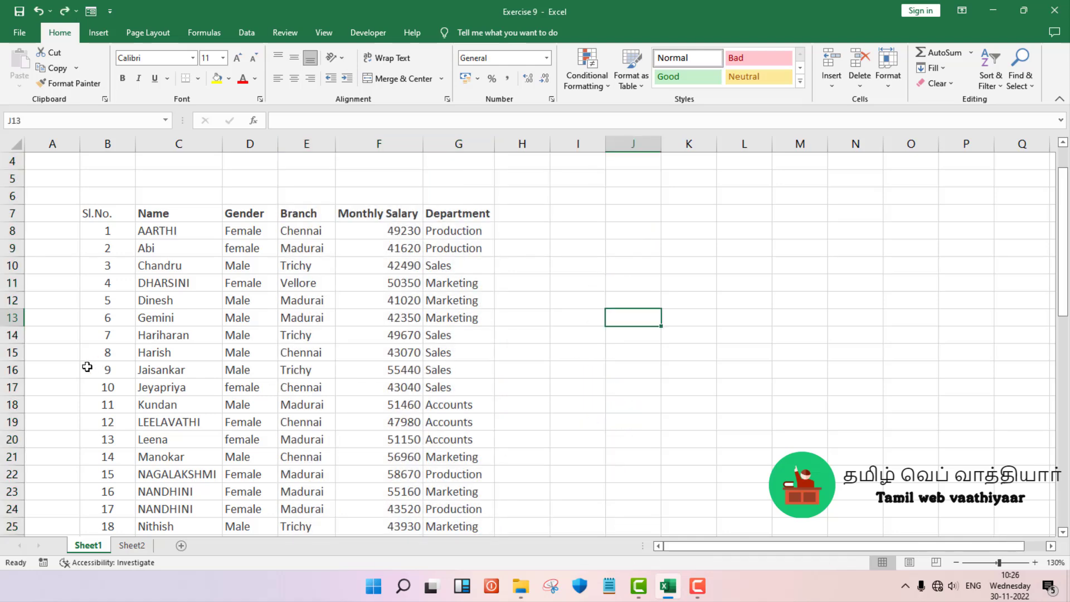
- Insert four blank rows one at a time at row 13, above serial number 6
{"action": "left_click", "coordinate": [12, 317]}
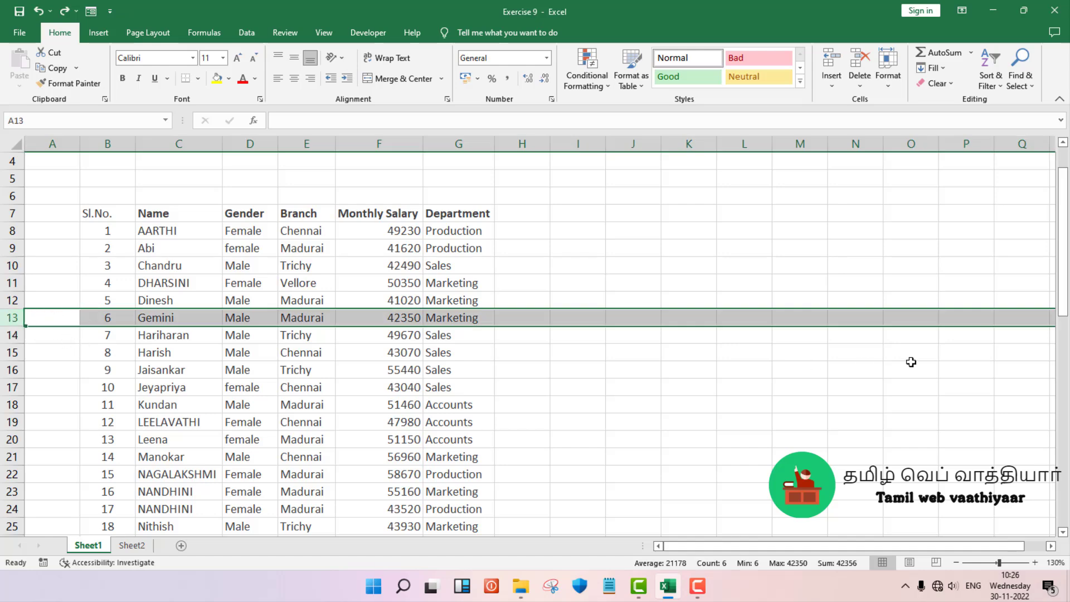
{"action": "key", "text": "ctrl+plus"}
{"action": "key", "text": "ctrl+plus"}
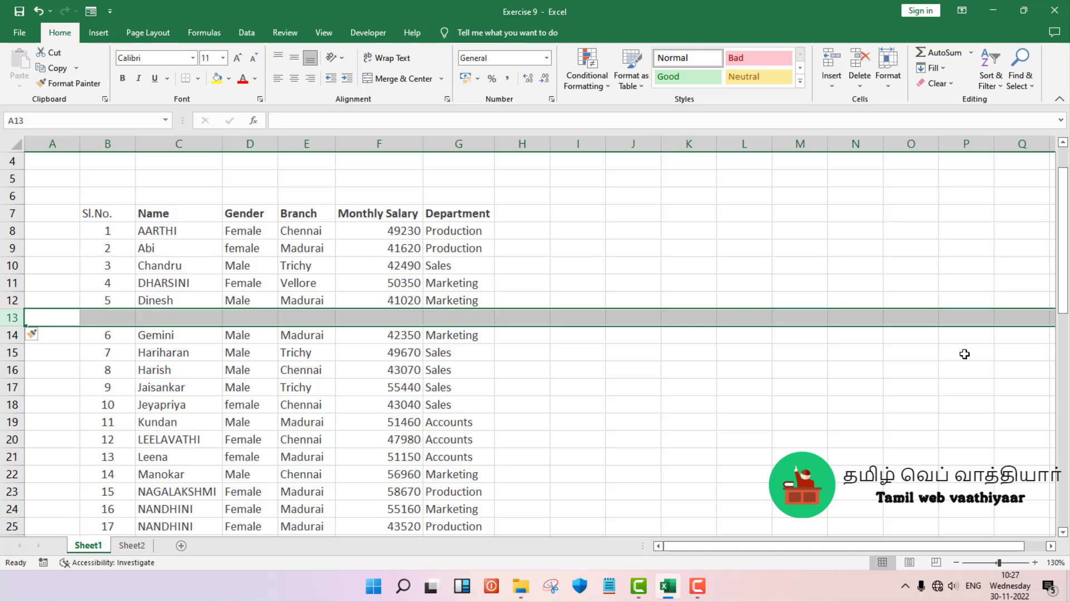
{"action": "key", "text": "ctrl+plus"}
{"action": "key", "text": "ctrl+plus"}
{"action": "key", "text": "ctrl+plus"}
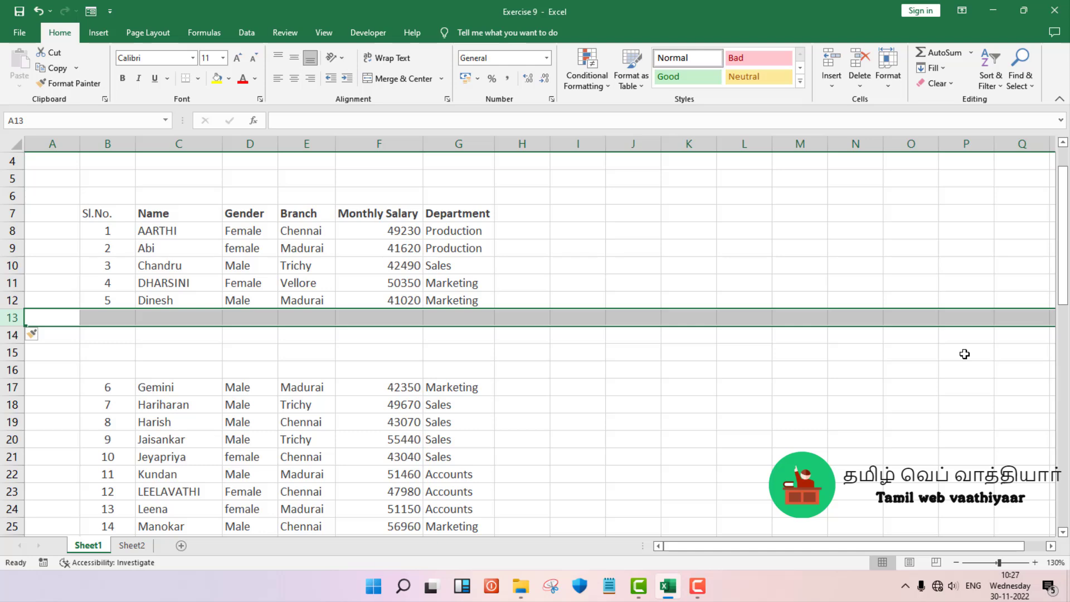
- Delete the four blank rows one at a time from row 13 onward
{"action": "key", "text": "ctrl+minus"}
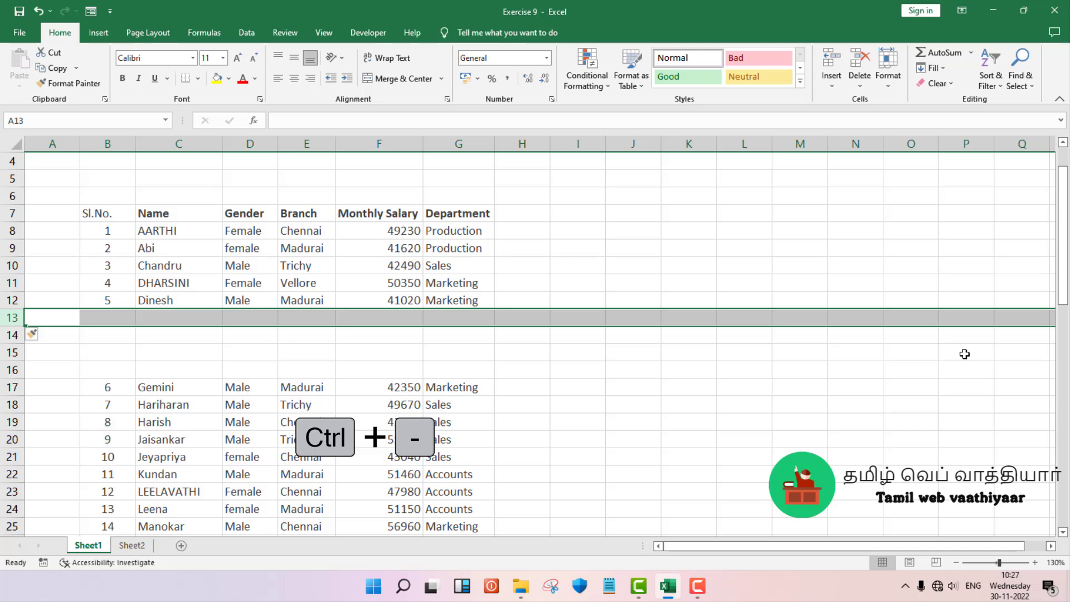
{"action": "key", "text": "ctrl+minus"}
{"action": "key", "text": "ctrl+minus"}
{"action": "key", "text": "ctrl+minus"}
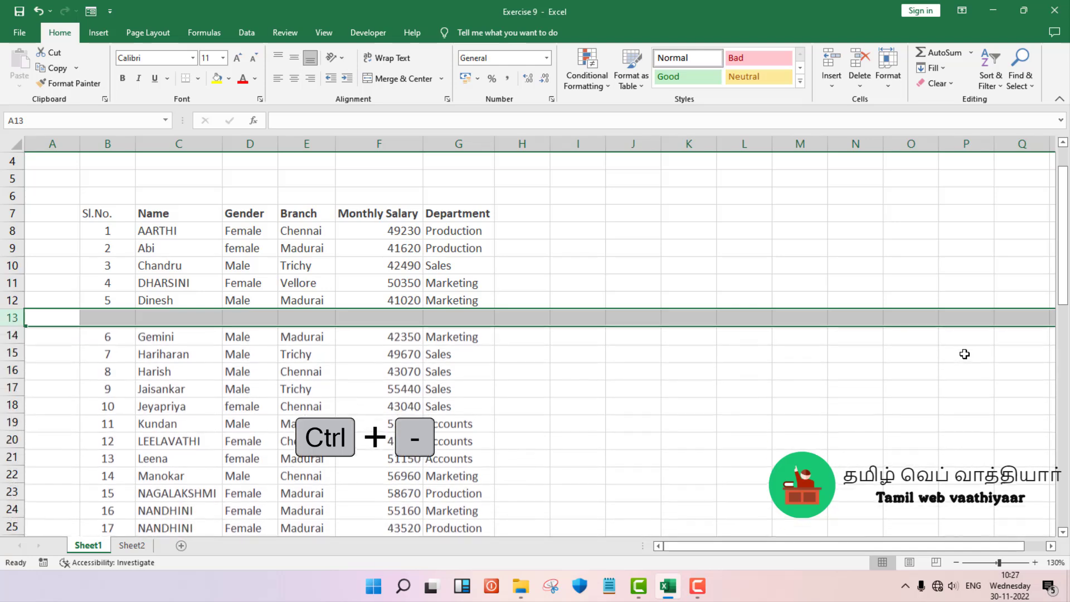
{"action": "key", "text": "ctrl+minus"}
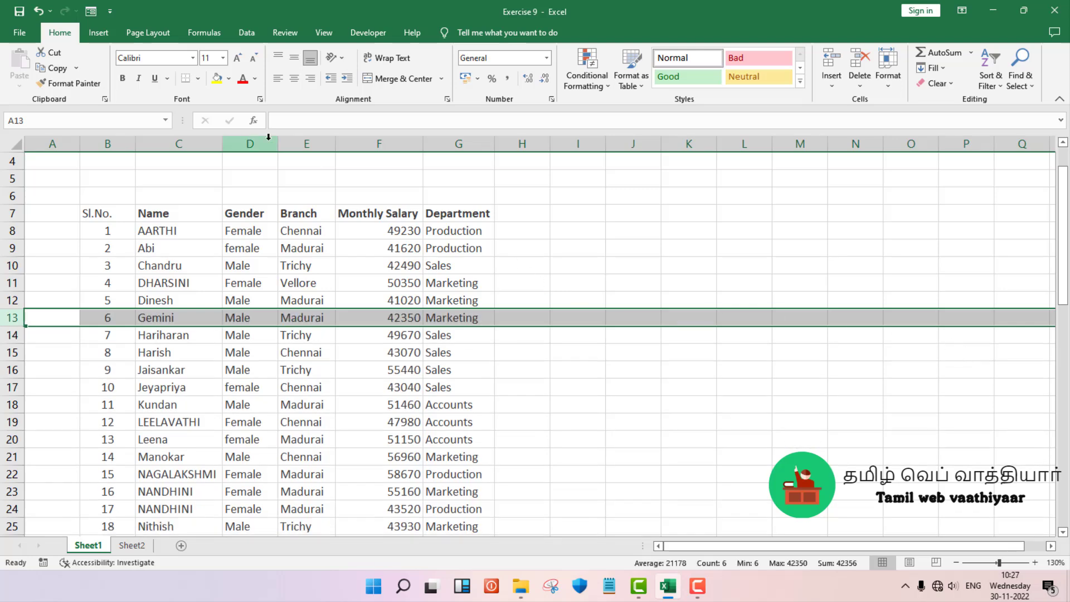
- Insert four blank columns one at a time at column E, before the Branch column
{"action": "left_click", "coordinate": [301, 140]}
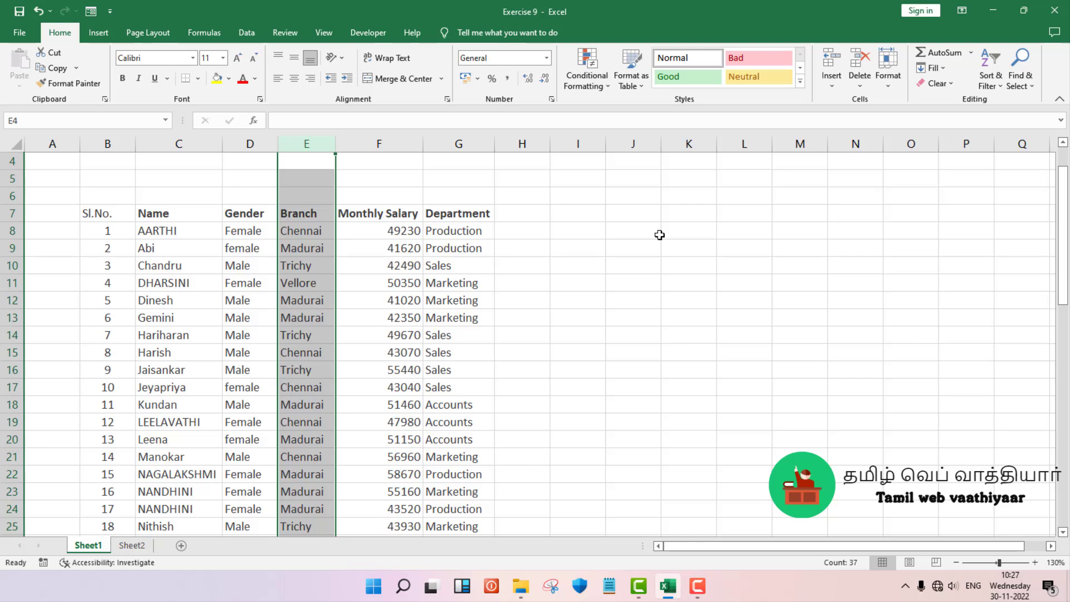
{"action": "key", "text": "ctrl+shift+equal"}
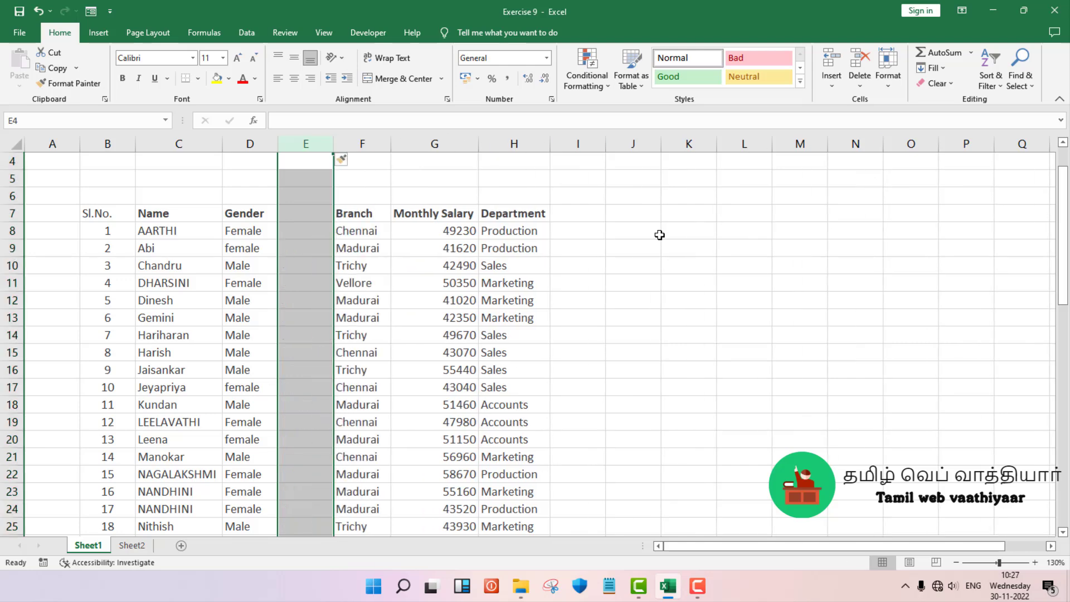
{"action": "key", "text": "ctrl+shift+equal"}
{"action": "key", "text": "ctrl+shift+equal"}
{"action": "key", "text": "ctrl+shift+equal"}
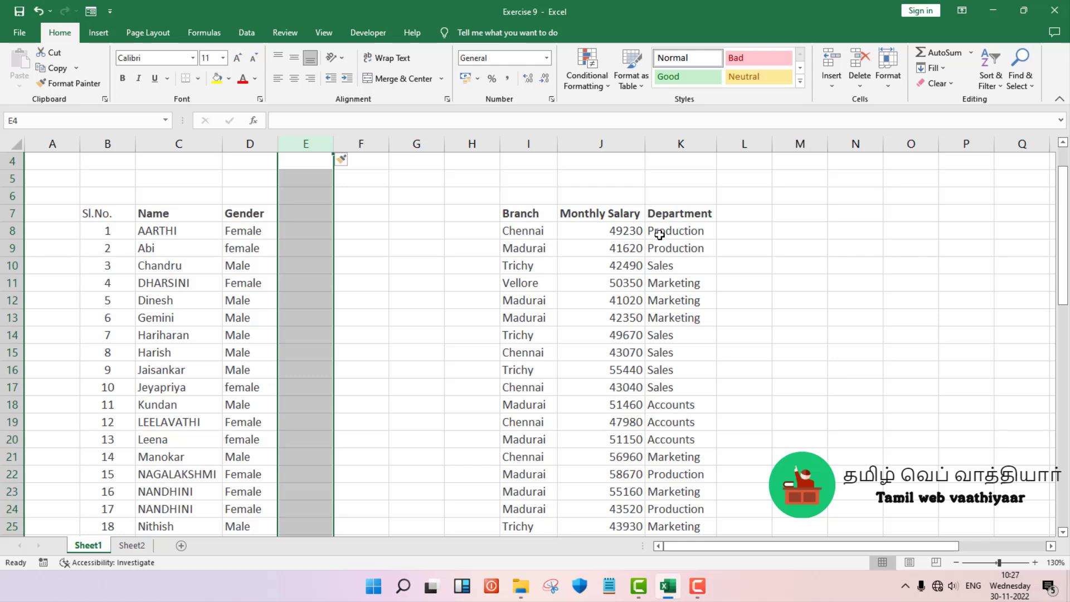
- Delete the four blank columns between Gender and Branch one at a time and deselect the column
{"action": "key", "text": "ctrl+minus"}
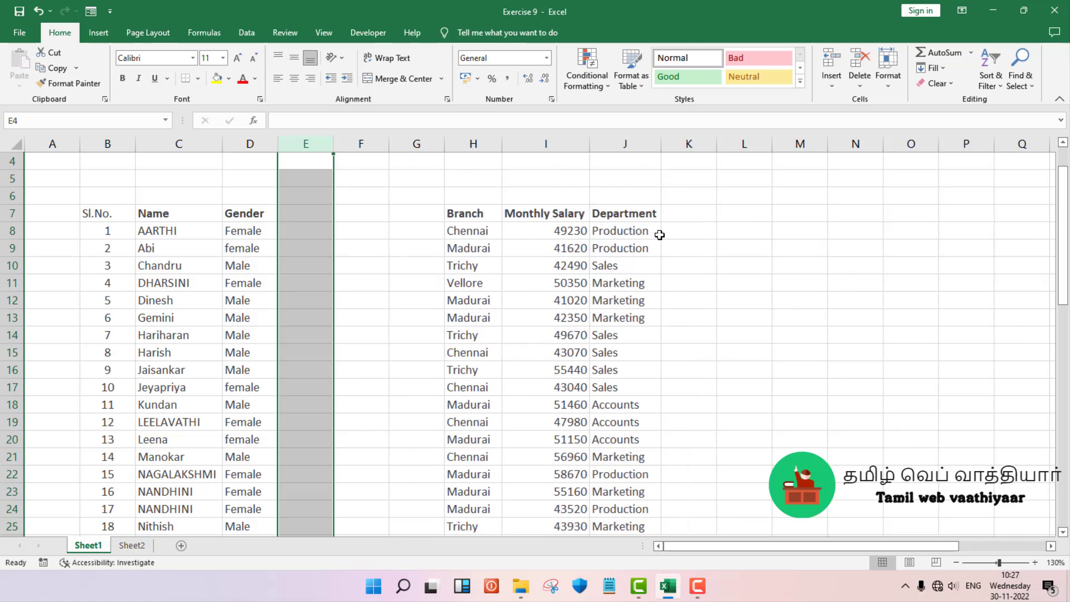
{"action": "key", "text": "ctrl+minus"}
{"action": "key", "text": "ctrl+minus"}
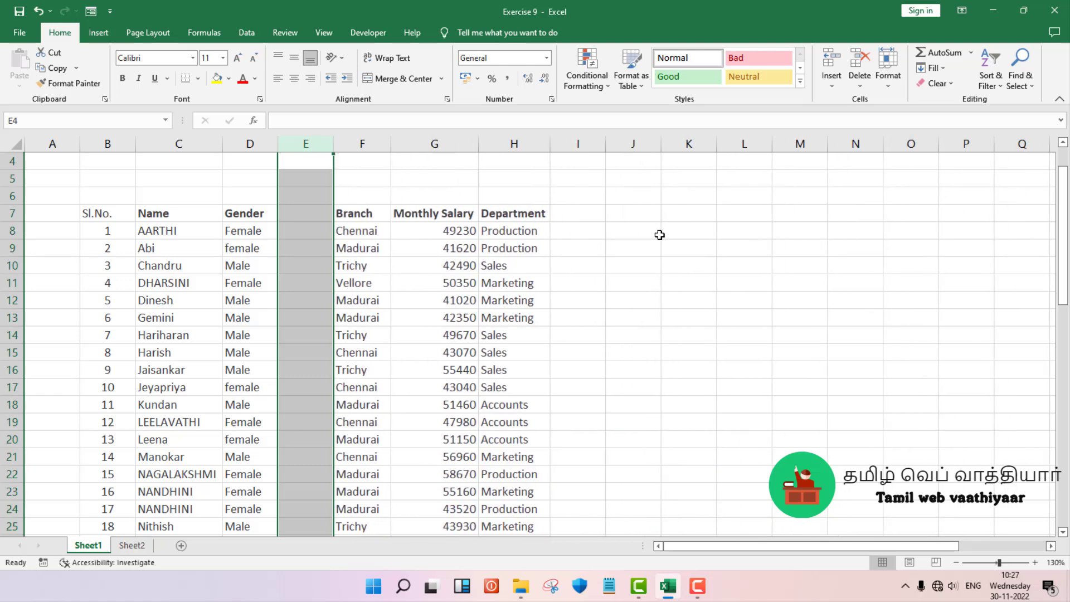
{"action": "key", "text": "ctrl+minus"}
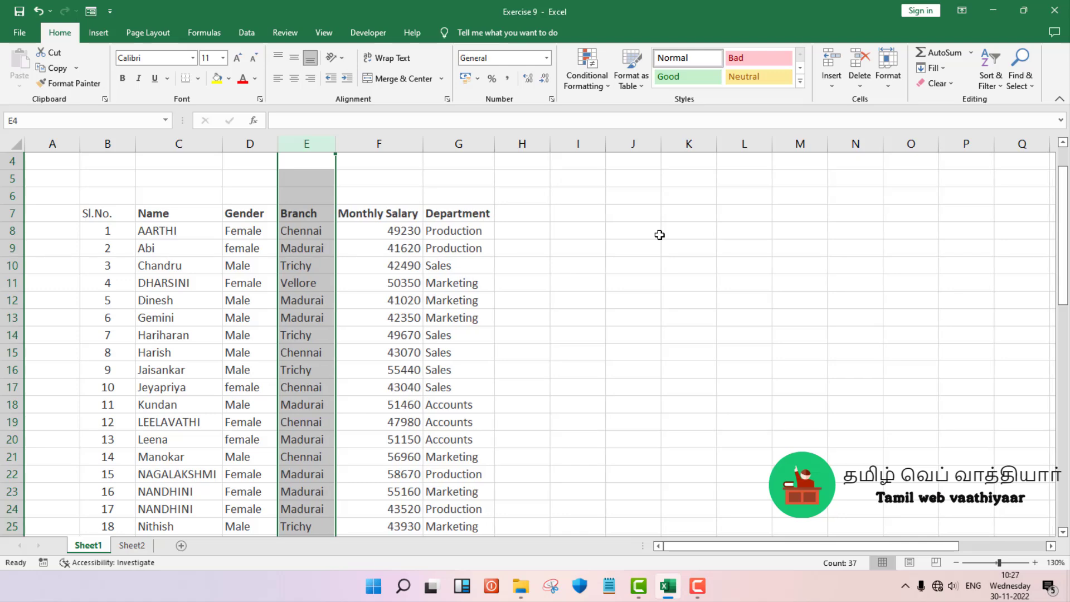
{"action": "left_click", "coordinate": [566, 314]}
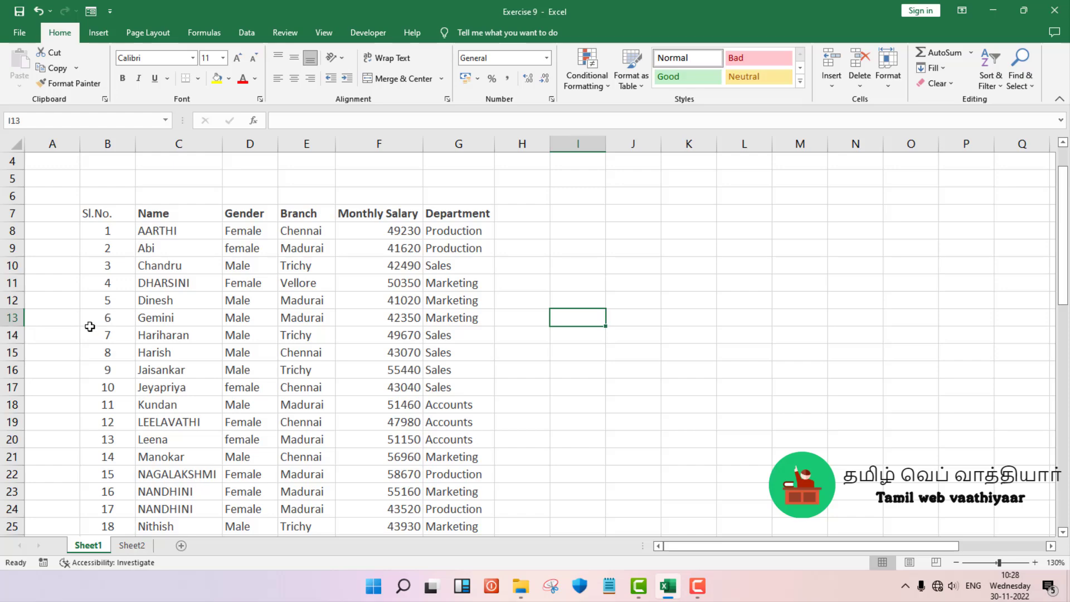
- Insert four blank rows at once below row 13, between serial numbers 6 and 7, by extending the selected row through row 17
{"action": "left_click", "coordinate": [58, 318]}
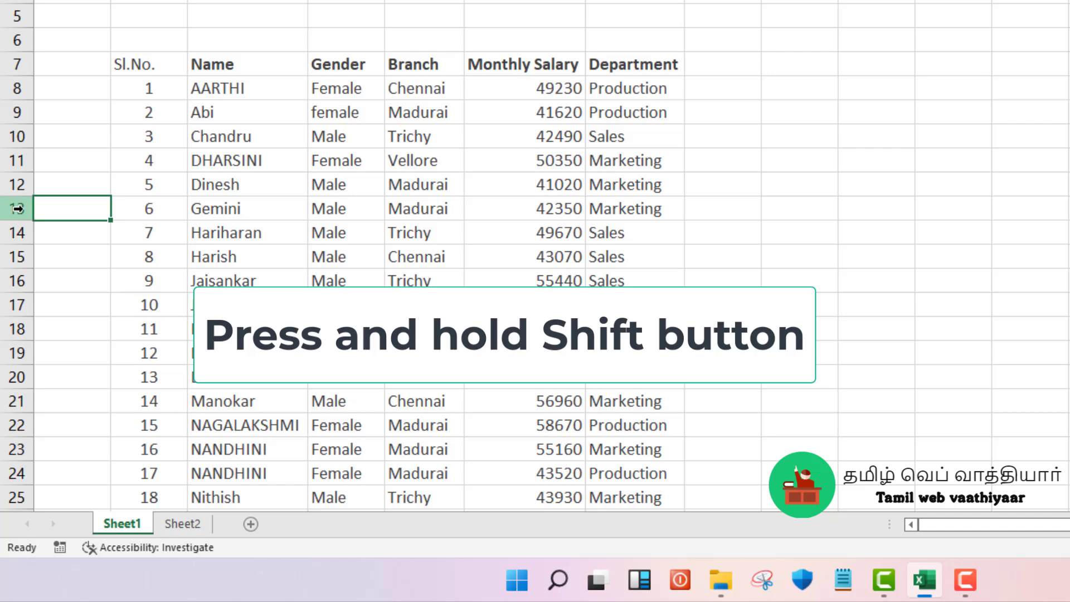
{"action": "left_click", "coordinate": [17, 208], "text": "shift"}
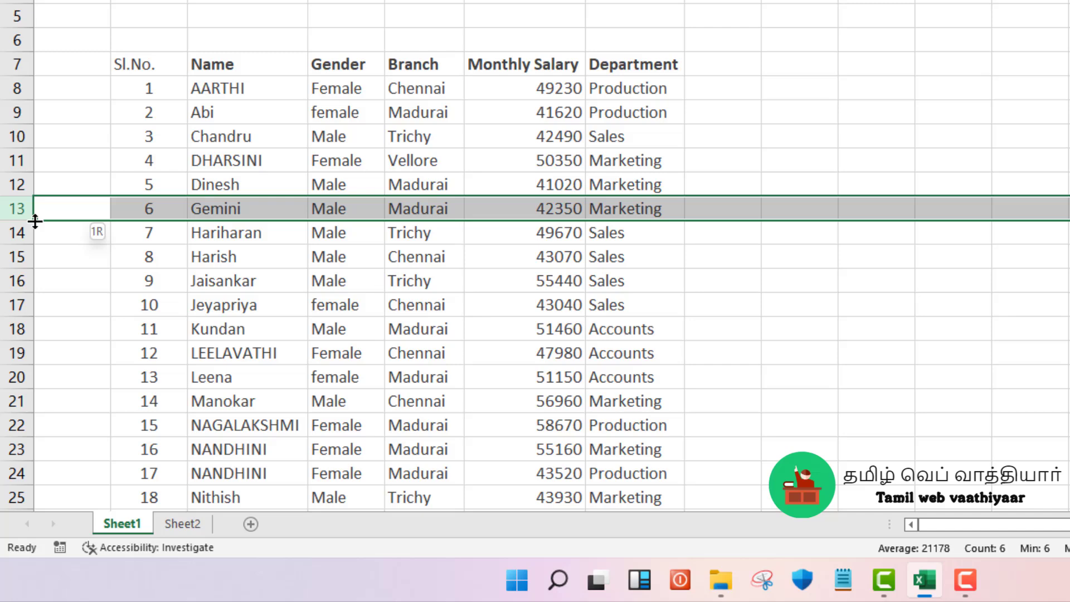
{"action": "left_click_drag", "start_coordinate": [35, 221], "coordinate": [34, 220]}
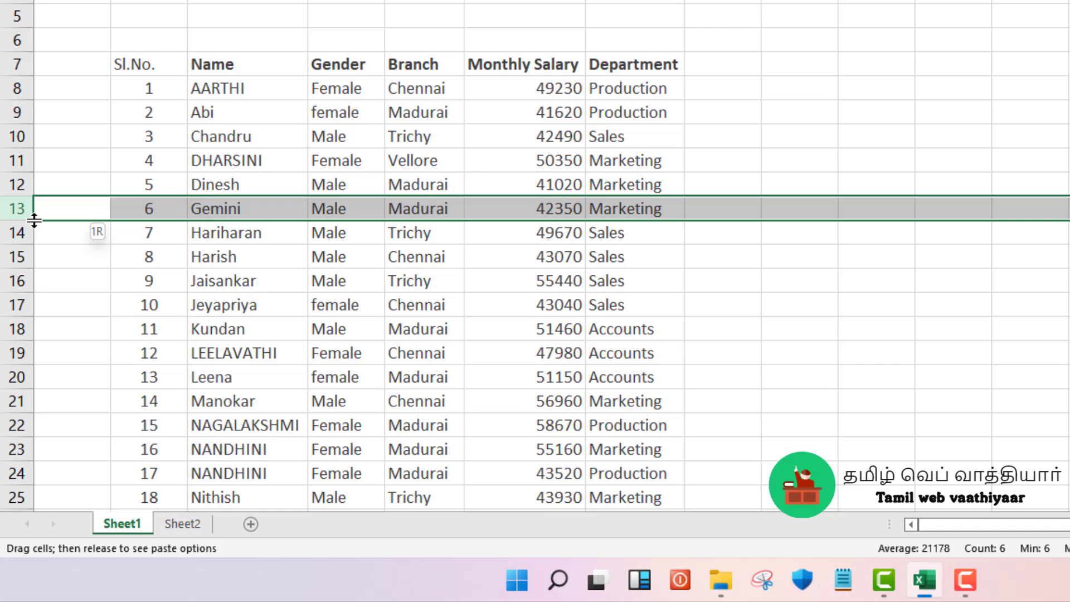
{"action": "left_click_drag", "start_coordinate": [34, 221], "coordinate": [56, 310]}
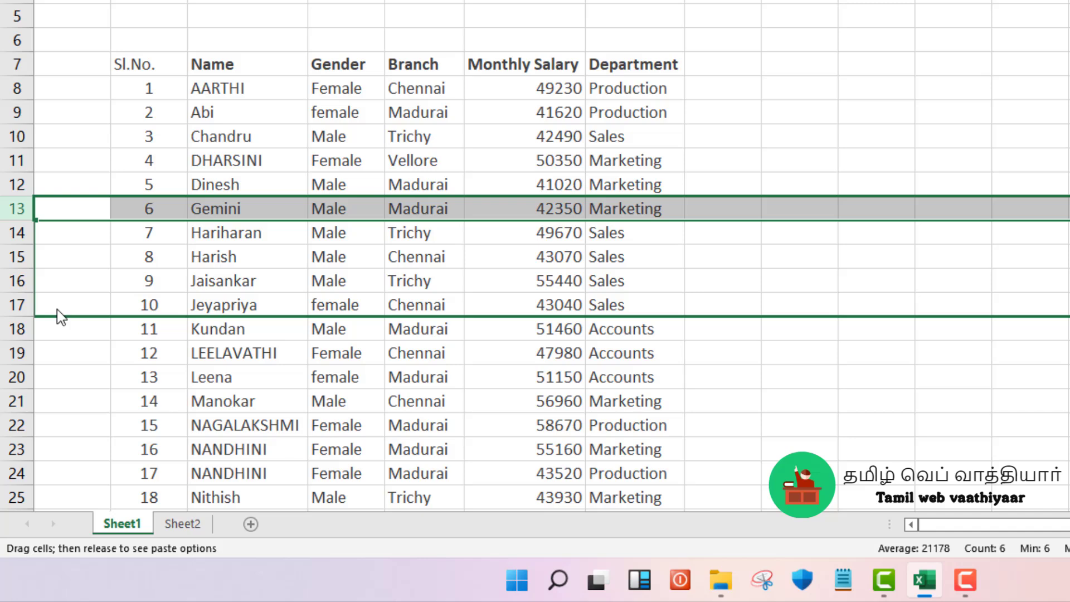
{"action": "left_click_drag", "start_coordinate": [60, 317], "coordinate": [60, 317]}
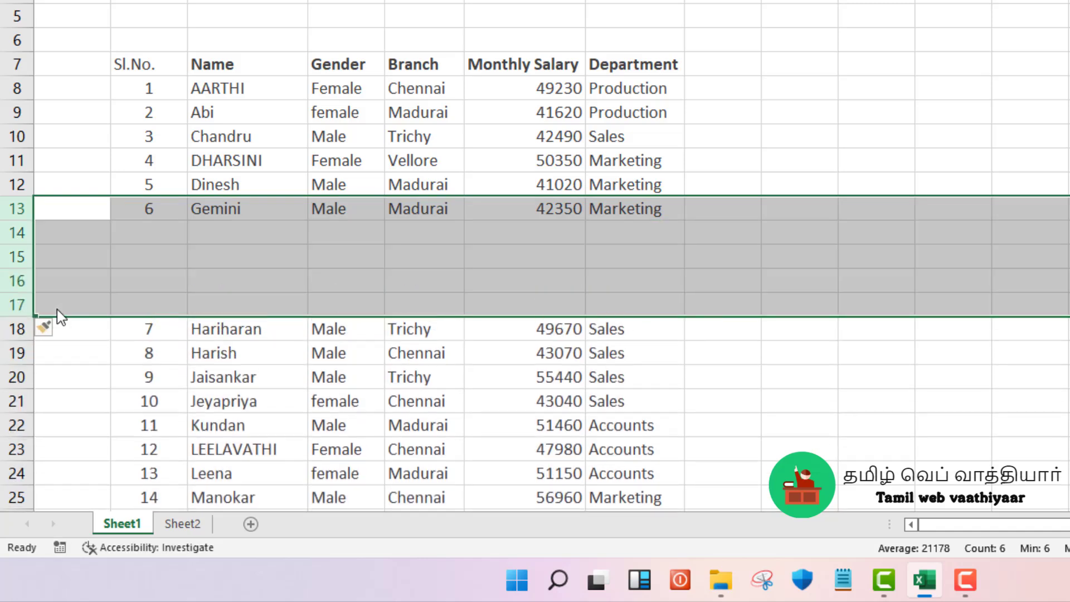
{"action": "left_click", "coordinate": [192, 232]}
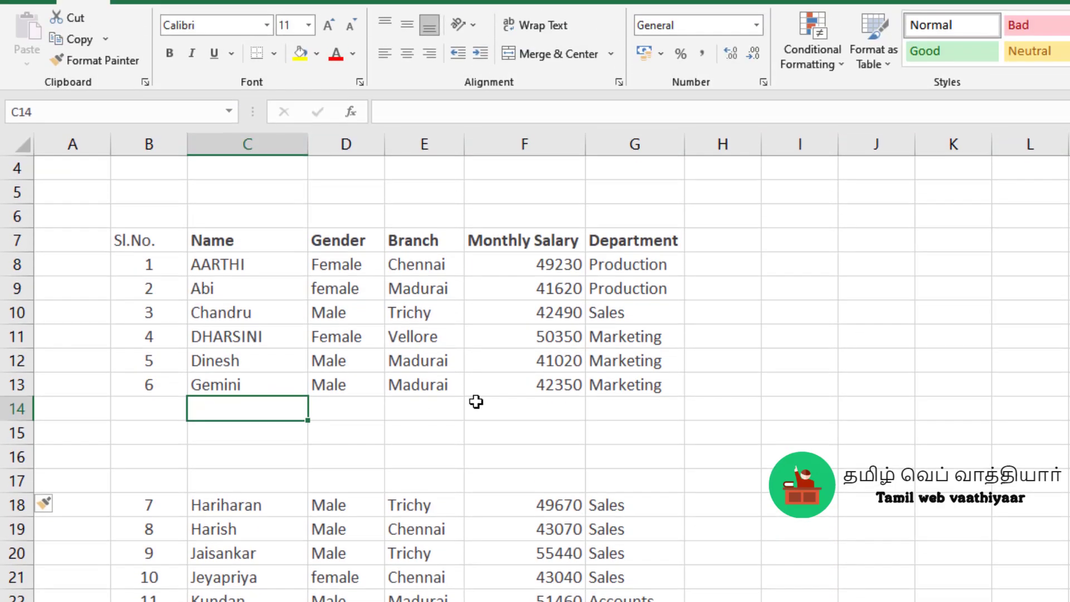
- Undo the insertion of the four blank rows below serial number 6
{"action": "key", "text": "ctrl+z"}
{"action": "key", "text": "ctrl+z"}
{"action": "key", "text": "ctrl+z"}
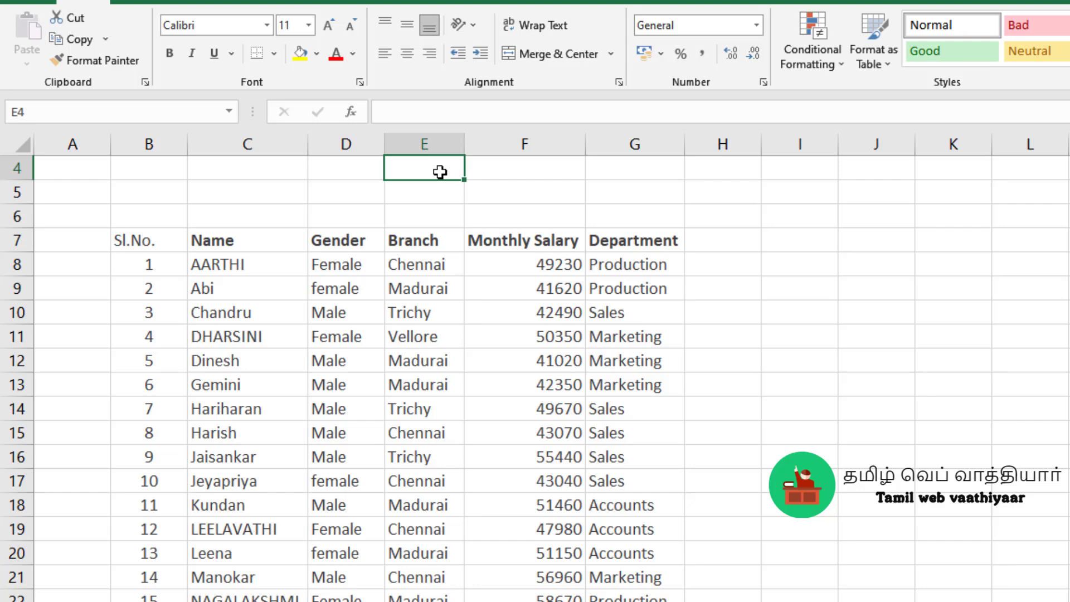
- Insert three blank columns at once after the Branch column by extending selected column E through column H
{"action": "left_click", "coordinate": [444, 144]}
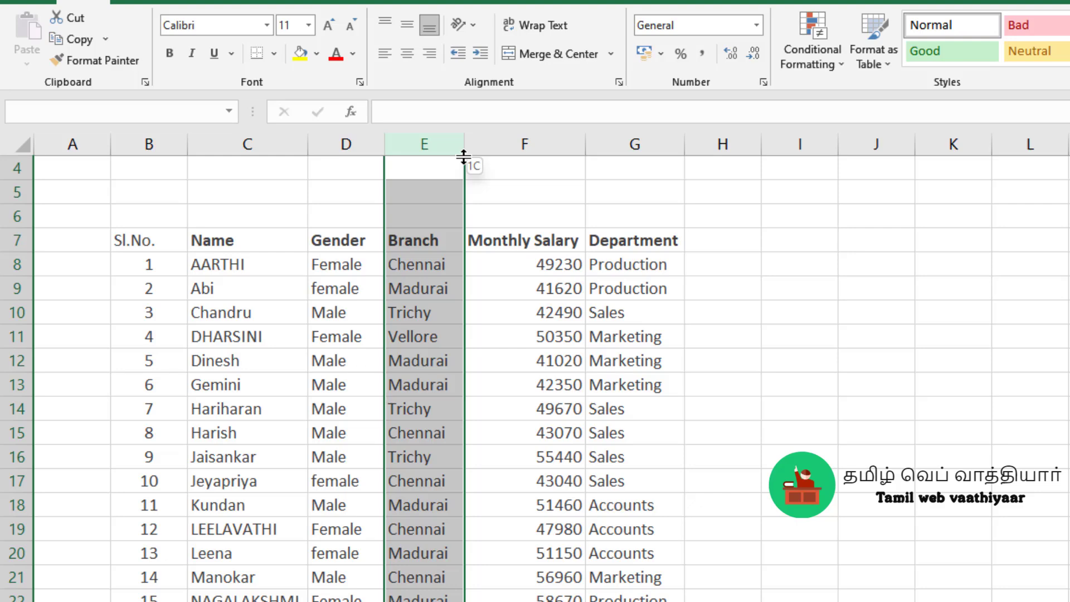
{"action": "left_click_drag", "start_coordinate": [463, 158], "coordinate": [737, 177]}
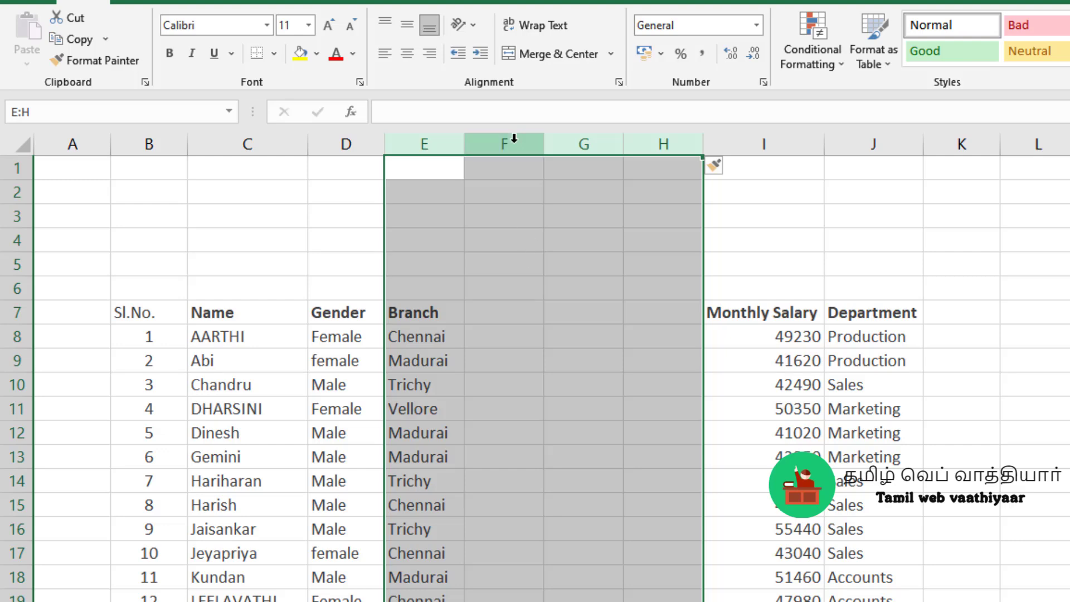
{"action": "left_click", "coordinate": [513, 164]}
{"action": "left_click", "coordinate": [574, 168]}
{"action": "left_click", "coordinate": [649, 175]}
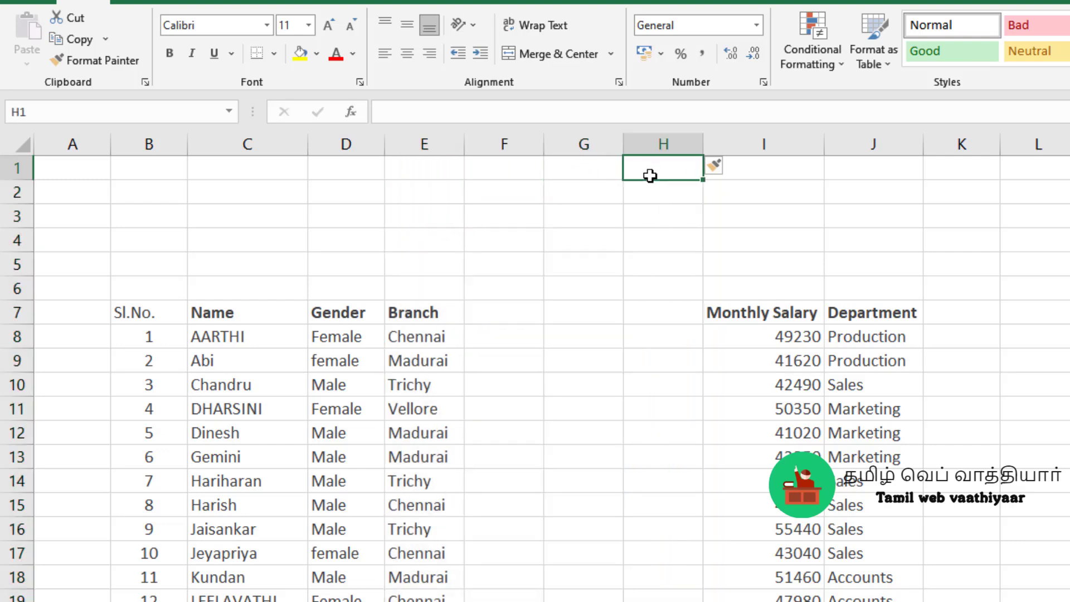
- Undo the insertion of the three blank columns after Branch and deselect the column
{"action": "key", "text": "ctrl+z"}
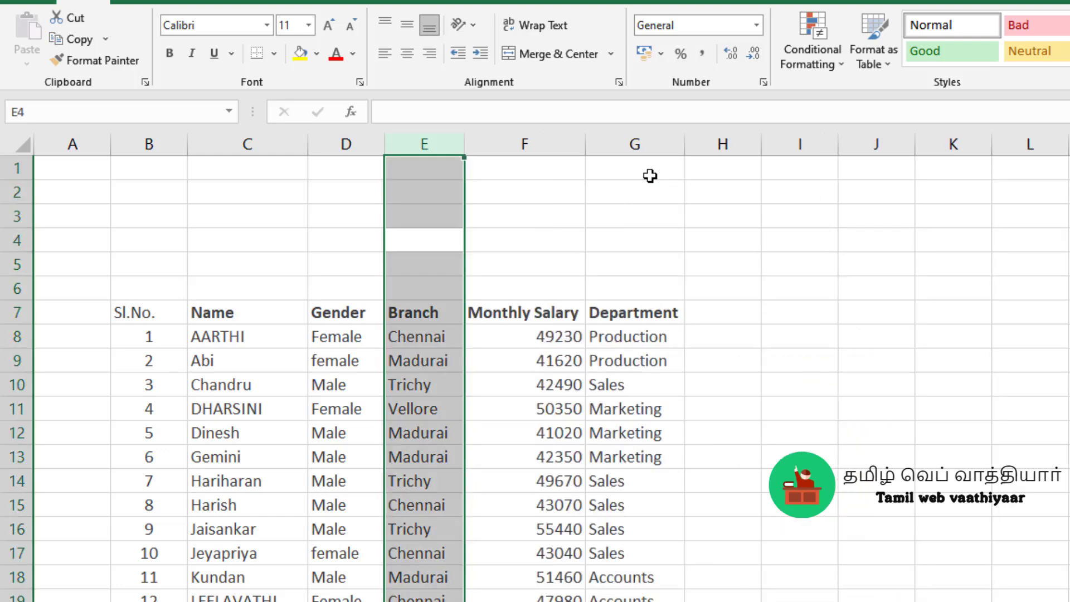
{"action": "left_click", "coordinate": [823, 343]}
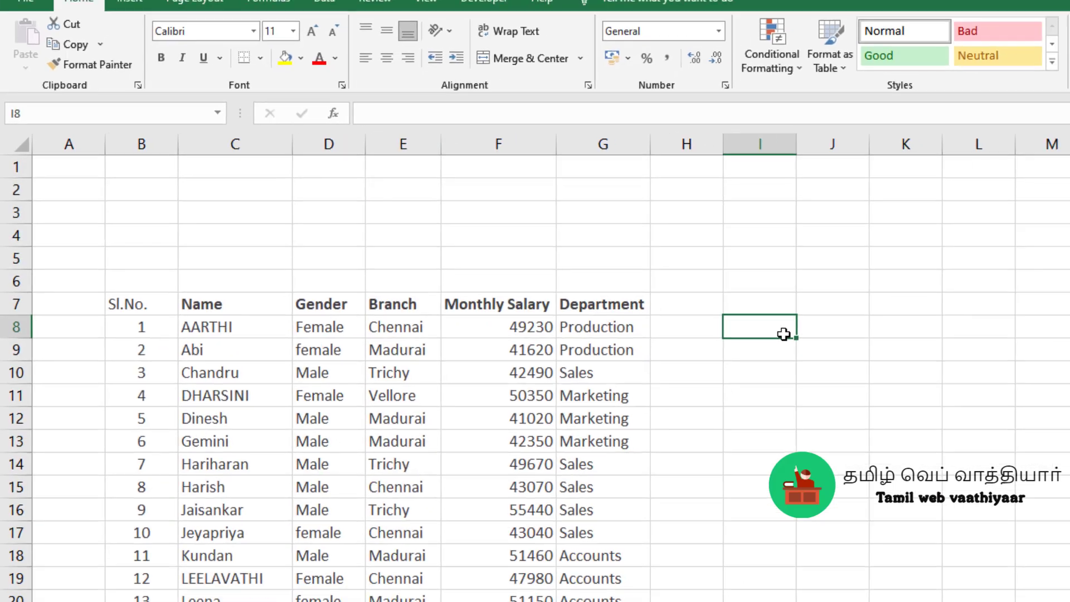